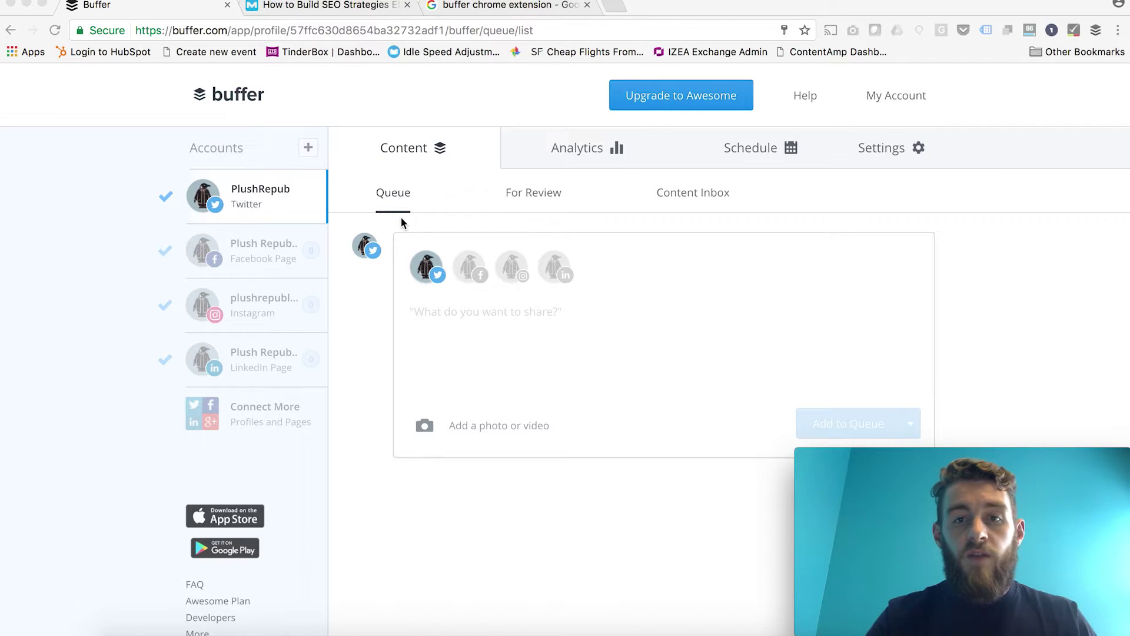
{"action": "left_click", "coordinate": [753, 151]}
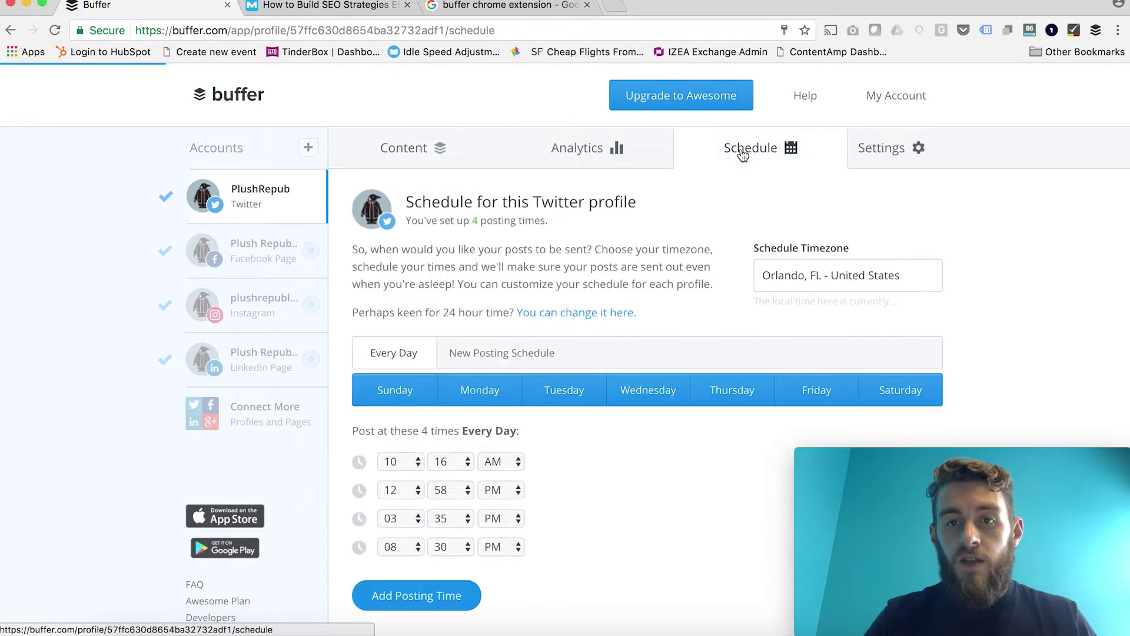
{"action": "left_click", "coordinate": [257, 264]}
{"action": "left_click", "coordinate": [253, 308]}
{"action": "scroll", "coordinate": [412, 383], "scroll_direction": "down", "scroll_amount": 1}
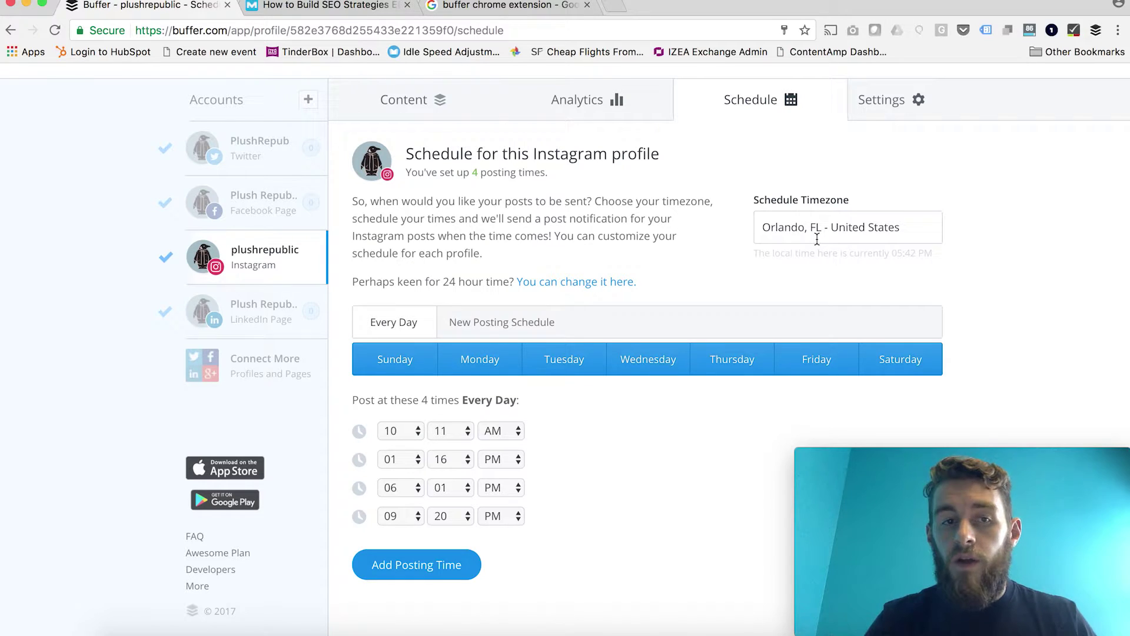
{"action": "left_click", "coordinate": [276, 164]}
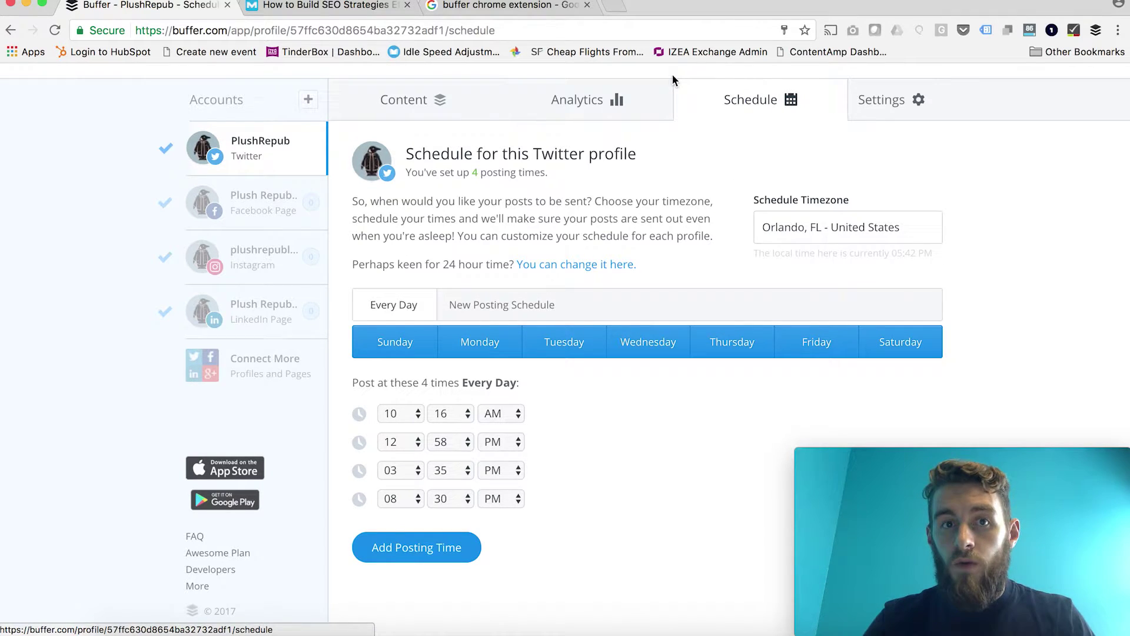
Check the Buffer extension's Chrome Web Store page shows it already added, then close the store
{"action": "left_click", "coordinate": [506, 6]}
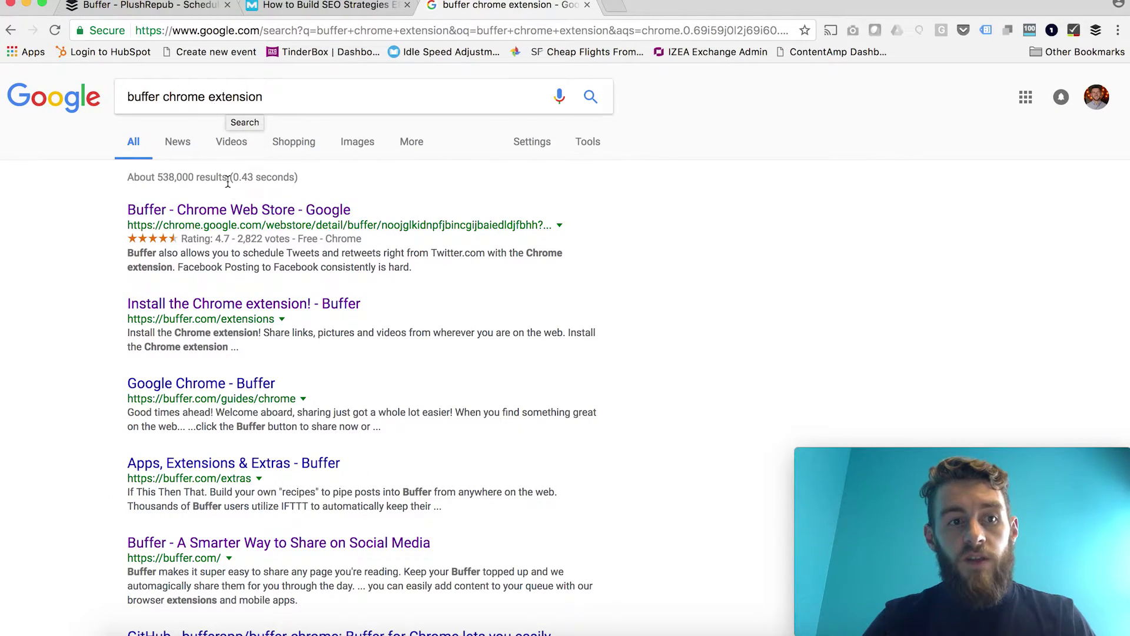
{"action": "left_click", "coordinate": [229, 211]}
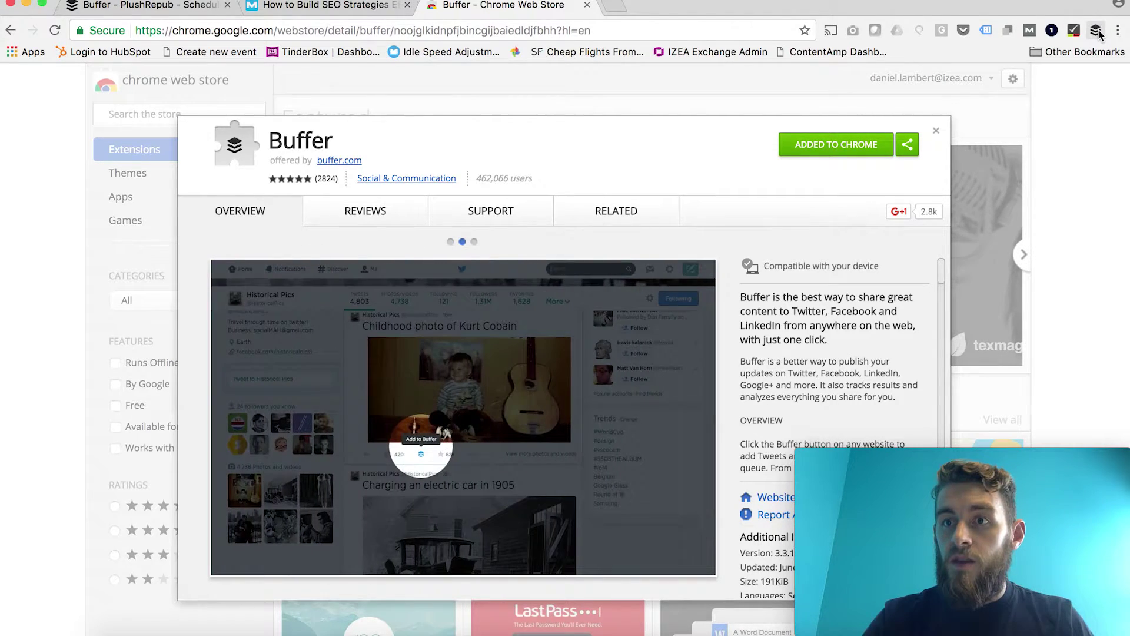
{"action": "left_click", "coordinate": [938, 130]}
{"action": "left_click", "coordinate": [587, 5]}
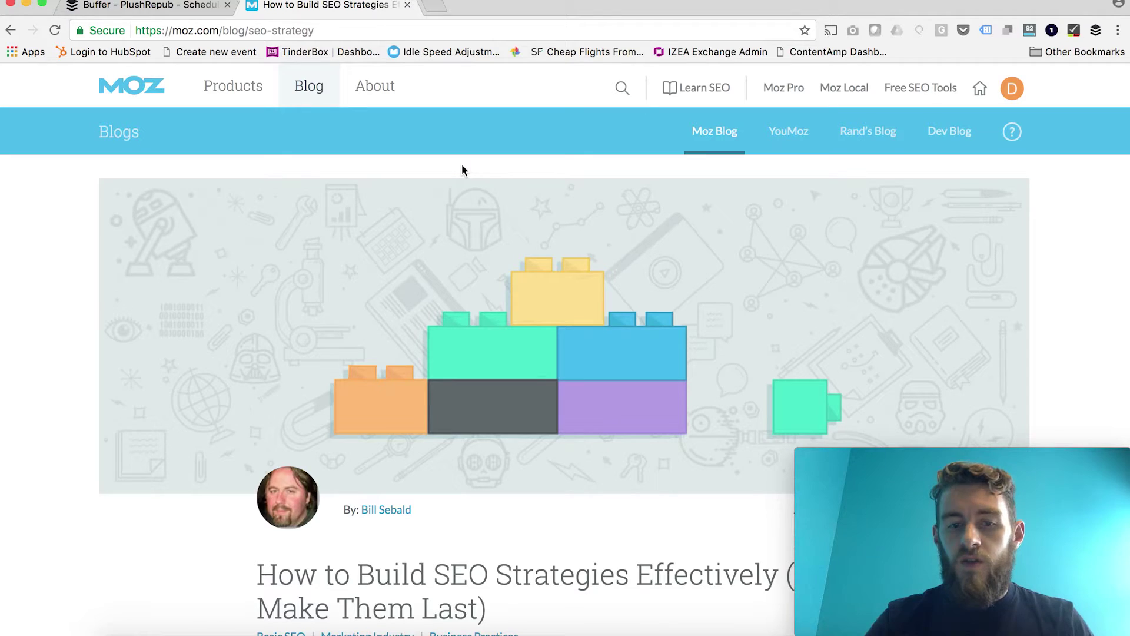
{"action": "scroll", "coordinate": [462, 165], "scroll_direction": "down", "scroll_amount": 3}
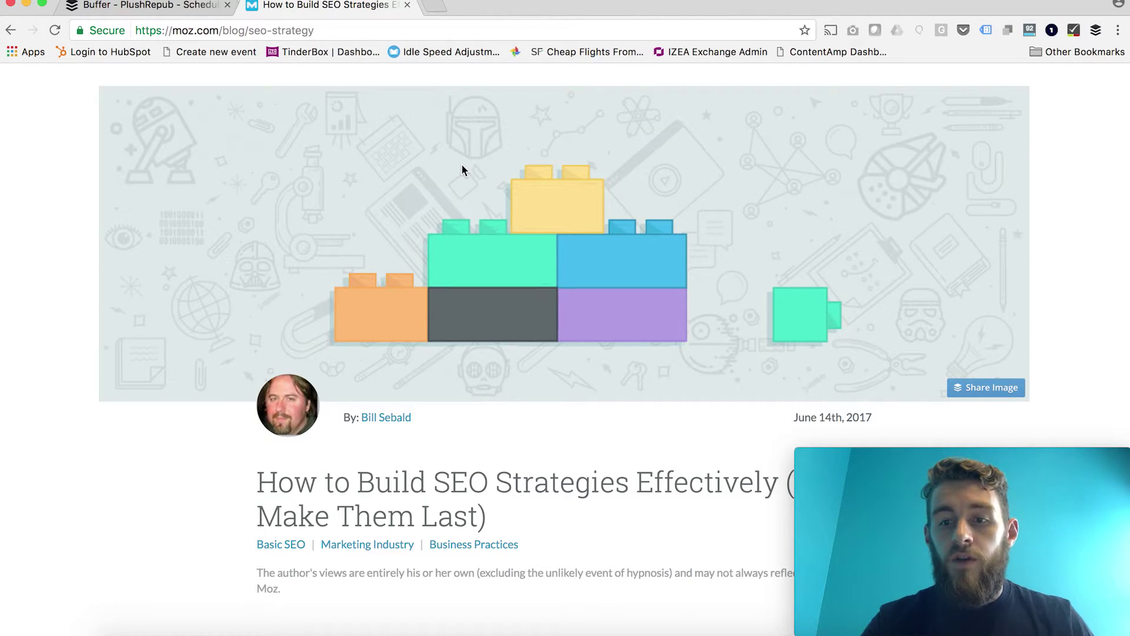
{"action": "scroll", "coordinate": [425, 231], "scroll_direction": "up", "scroll_amount": 2}
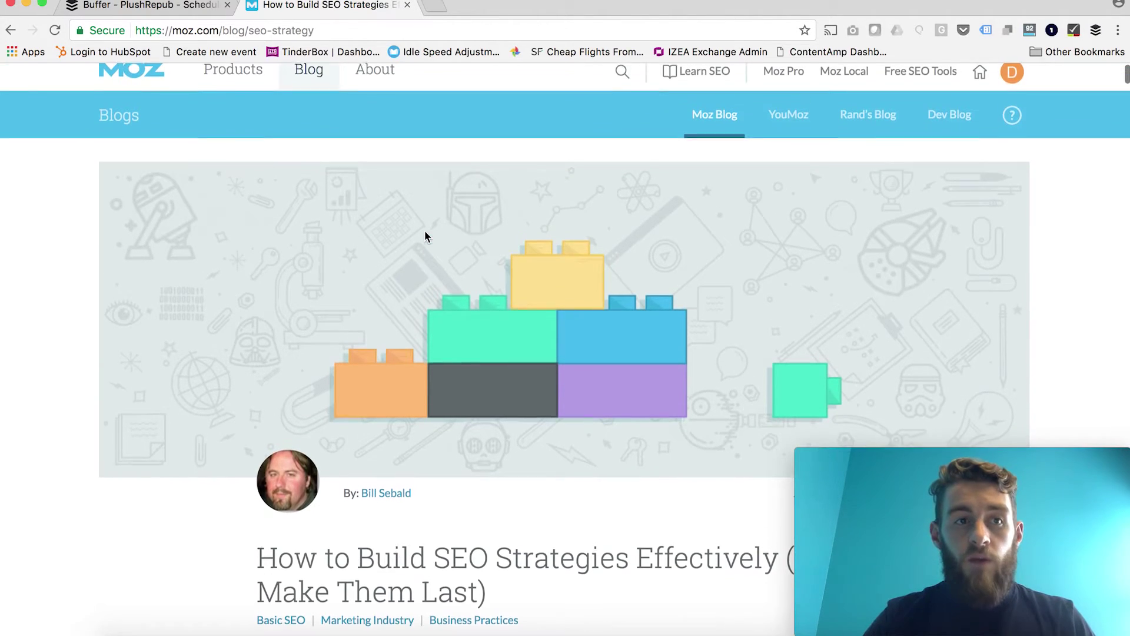
{"action": "scroll", "coordinate": [425, 236], "scroll_direction": "down", "scroll_amount": 2}
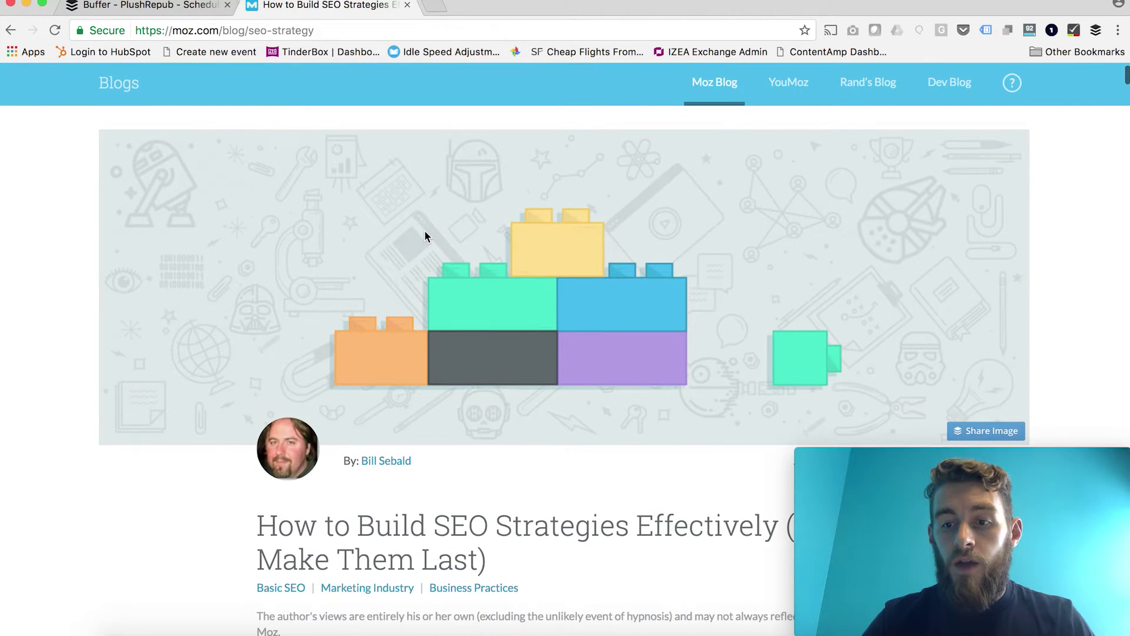
{"action": "scroll", "coordinate": [425, 237], "scroll_direction": "down", "scroll_amount": 1}
{"action": "scroll", "coordinate": [425, 236], "scroll_direction": "down", "scroll_amount": 1}
{"action": "scroll", "coordinate": [425, 236], "scroll_direction": "down", "scroll_amount": 2}
{"action": "scroll", "coordinate": [425, 236], "scroll_direction": "down", "scroll_amount": 2}
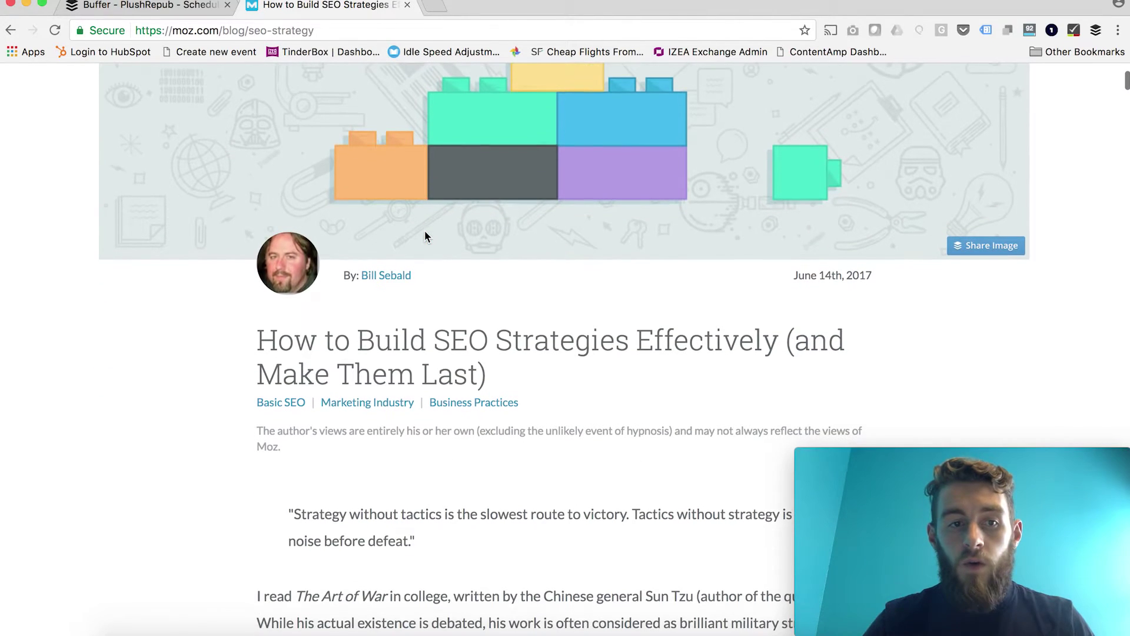
{"action": "scroll", "coordinate": [425, 236], "scroll_direction": "down", "scroll_amount": 2}
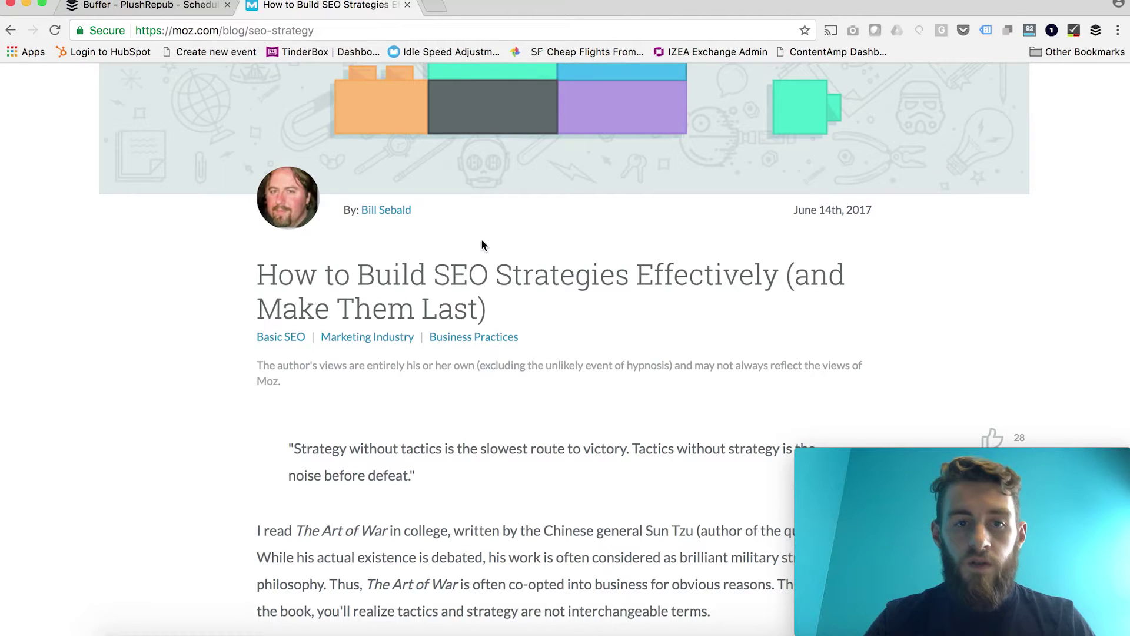
Share the Moz article via Buffer to Twitter and Facebook, deselecting LinkedIn and Instagram
{"action": "left_click", "coordinate": [1096, 33]}
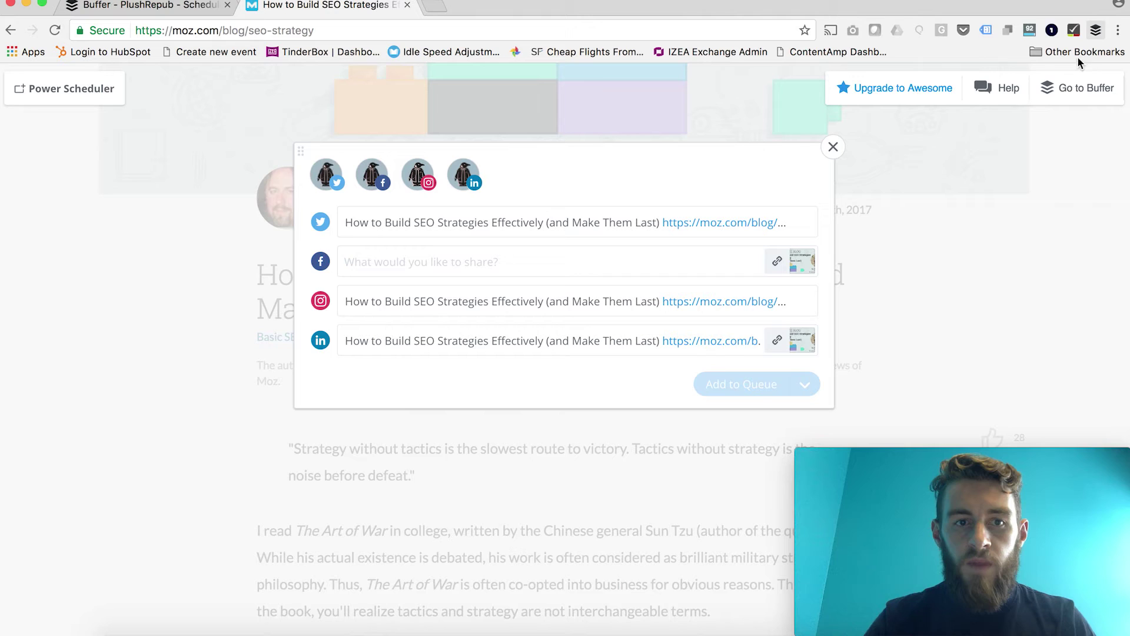
{"action": "left_click", "coordinate": [469, 179]}
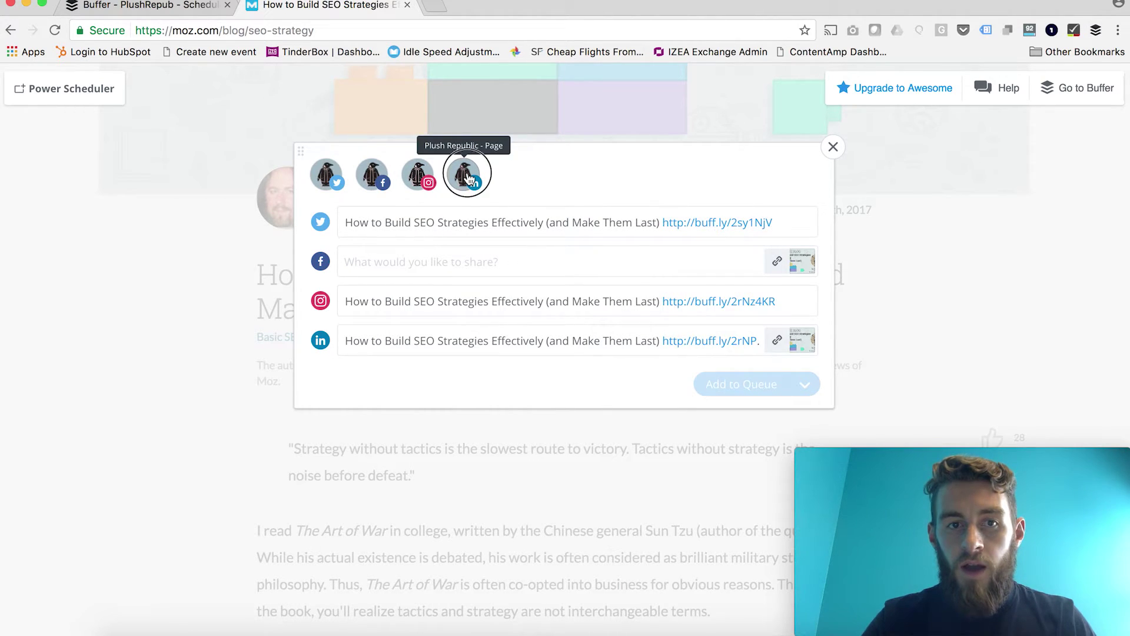
{"action": "left_click", "coordinate": [418, 175]}
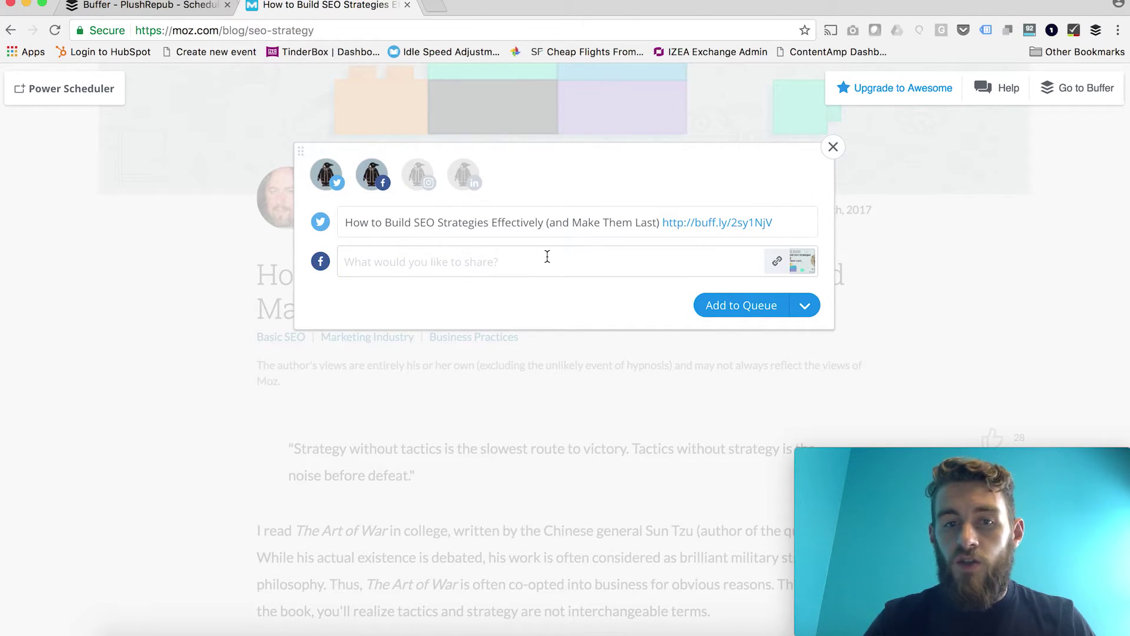
{"action": "left_click", "coordinate": [348, 224]}
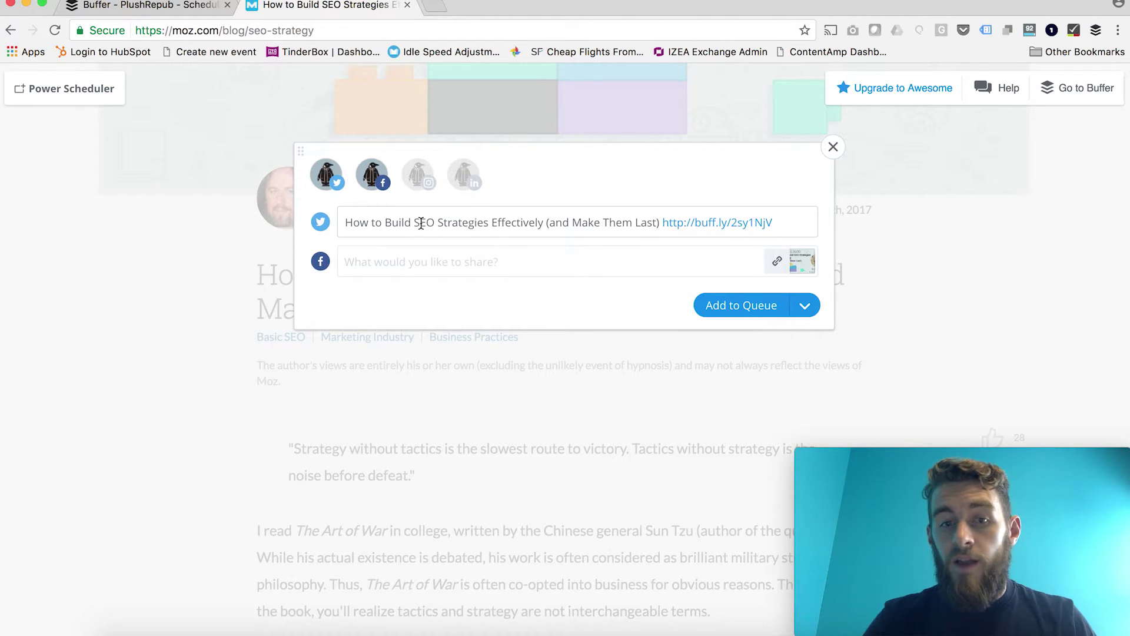
{"action": "left_click", "coordinate": [402, 260]}
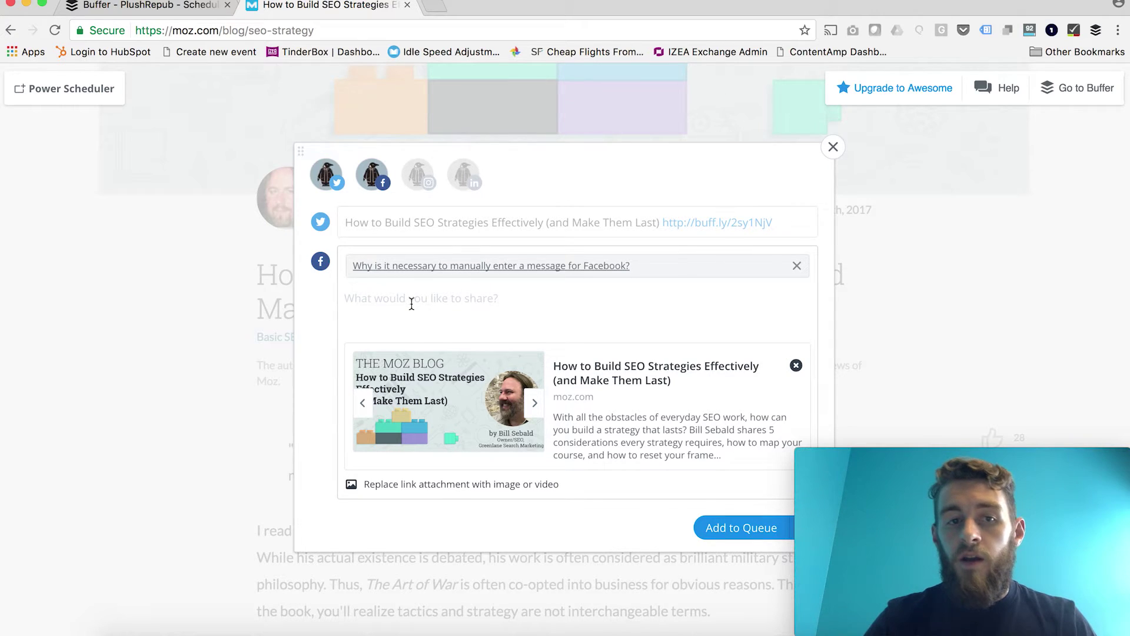
Write the Facebook message 'How to Build SEO Strategies Effecdtively.' with the Lego-block preview image
{"action": "type", "text": "How to Buil"}
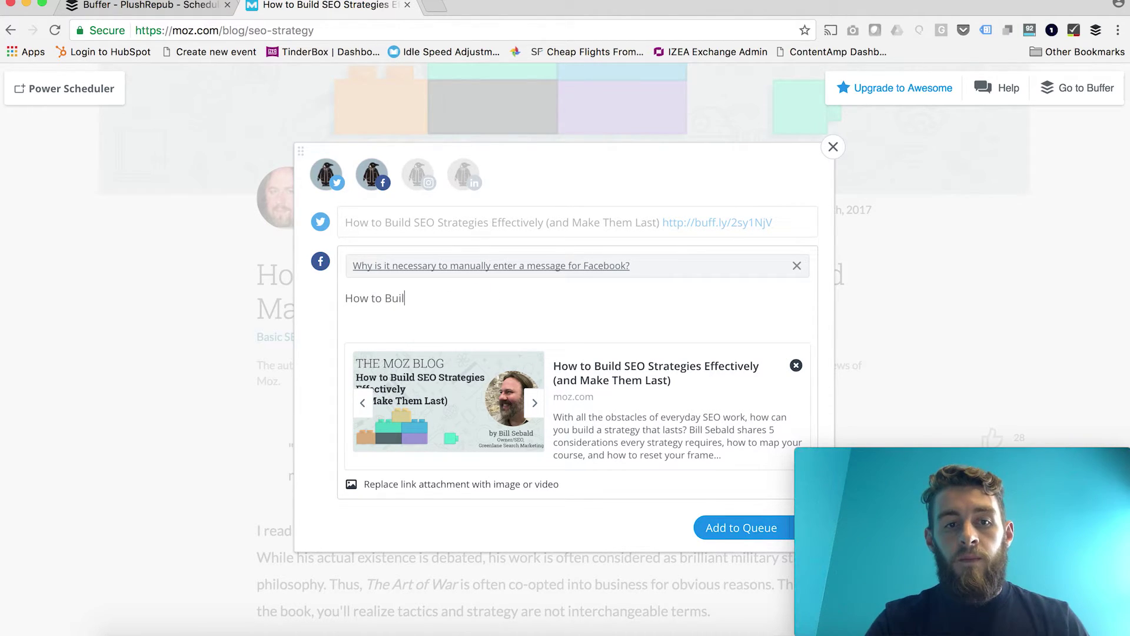
{"action": "type", "text": "d SEO Strateg"}
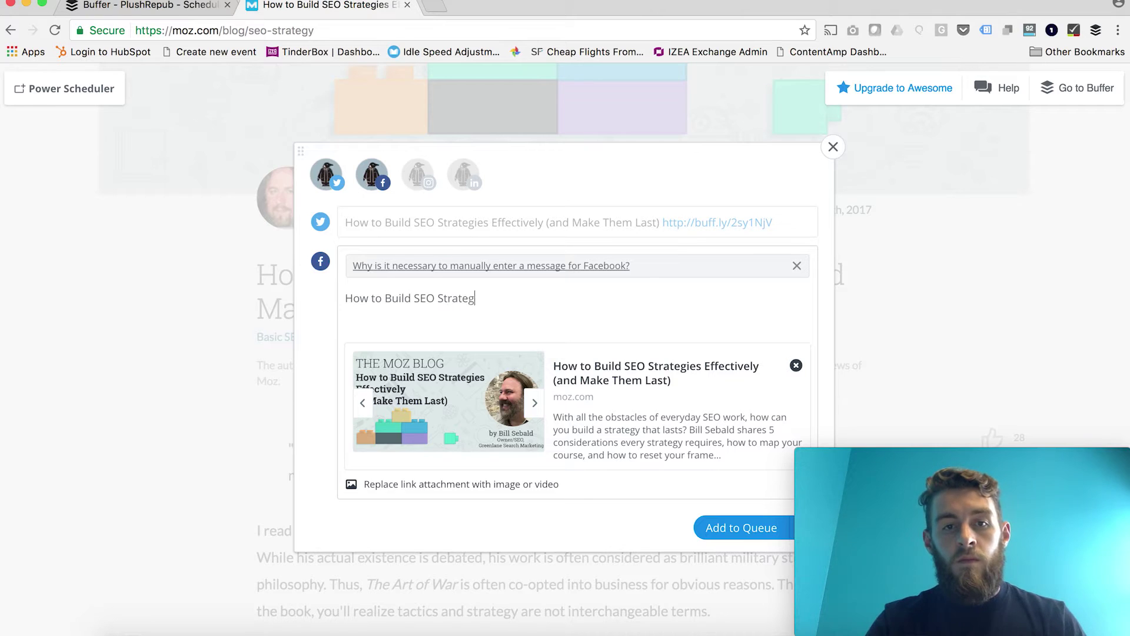
{"action": "type", "text": "ies Effecdtively"}
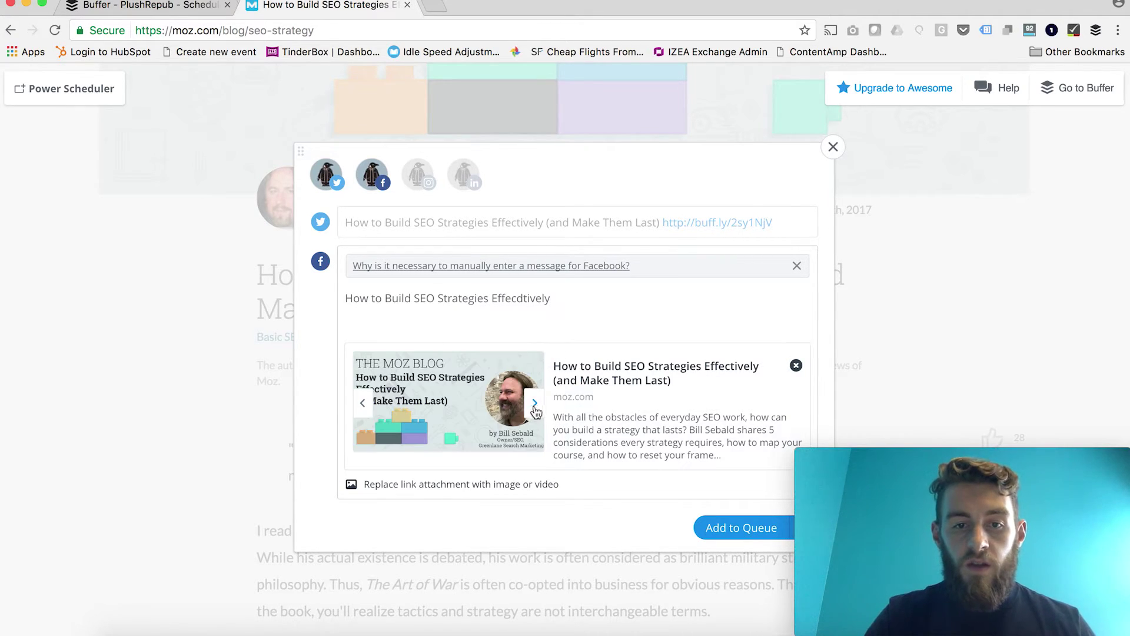
{"action": "left_click", "coordinate": [535, 407]}
{"action": "left_click", "coordinate": [535, 405]}
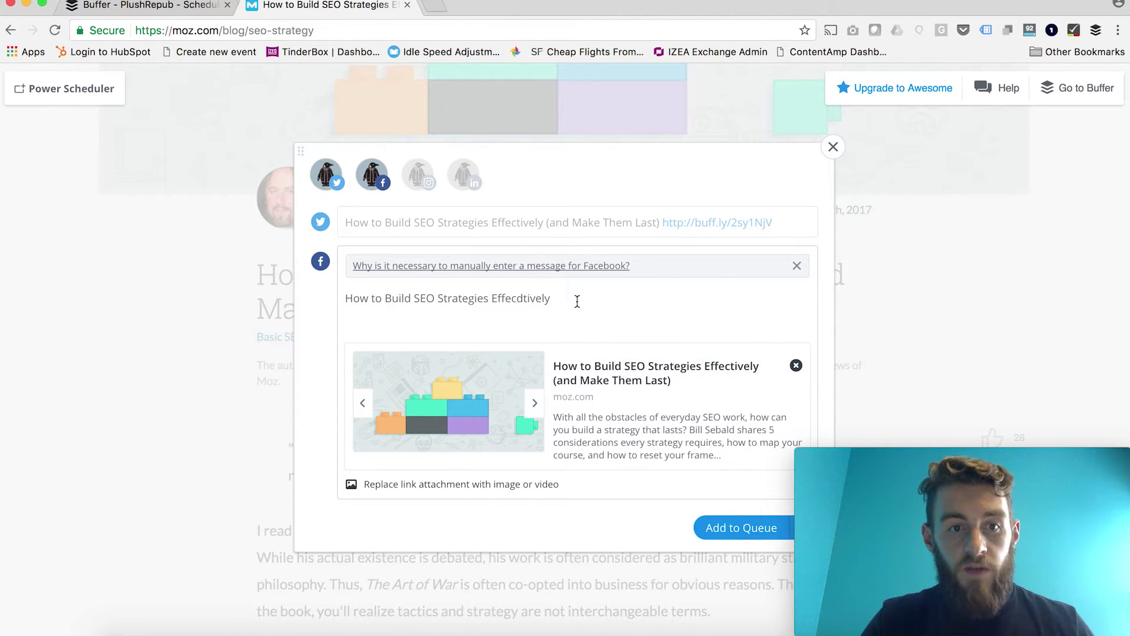
{"action": "left_click", "coordinate": [576, 301]}
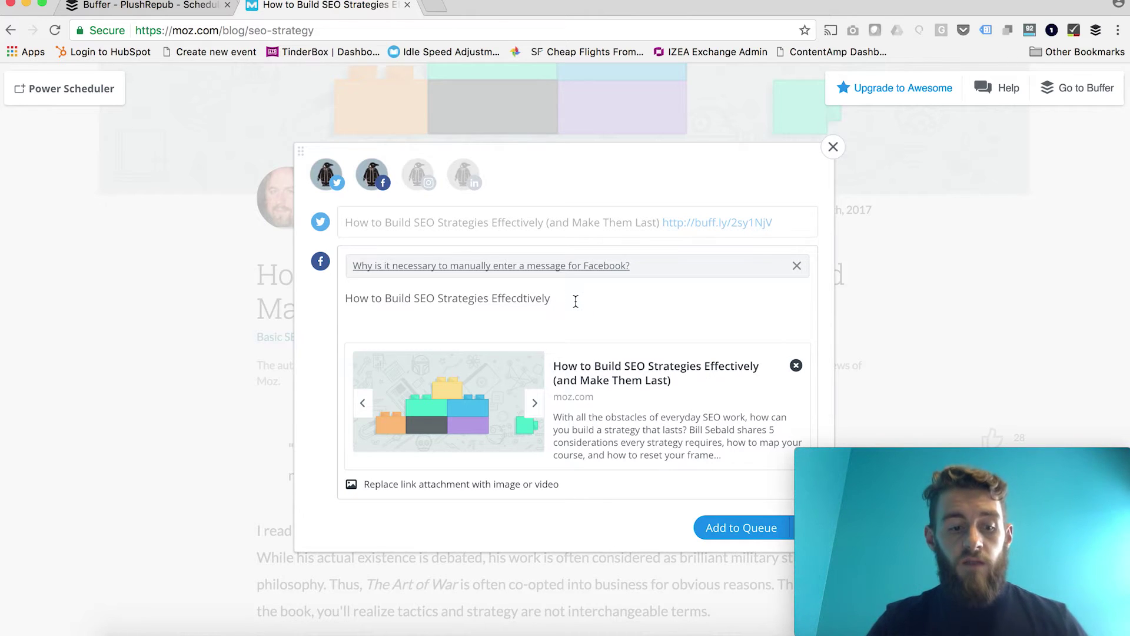
{"action": "type", "text": "."}
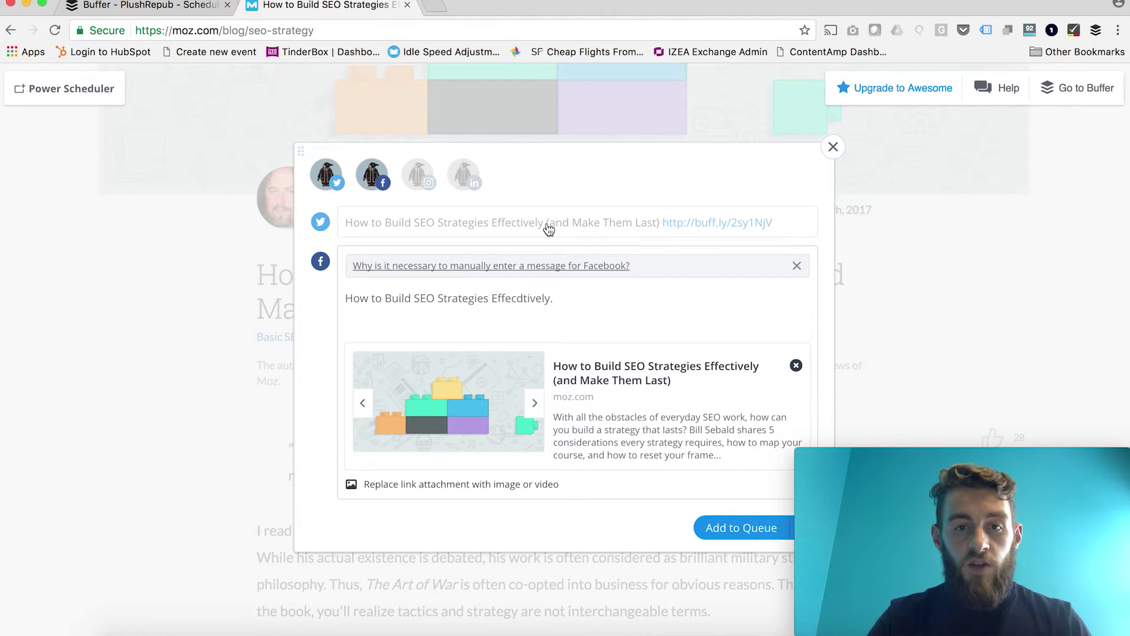
Attach the suggested Lego-block image to the tweet
{"action": "left_click", "coordinate": [506, 225]}
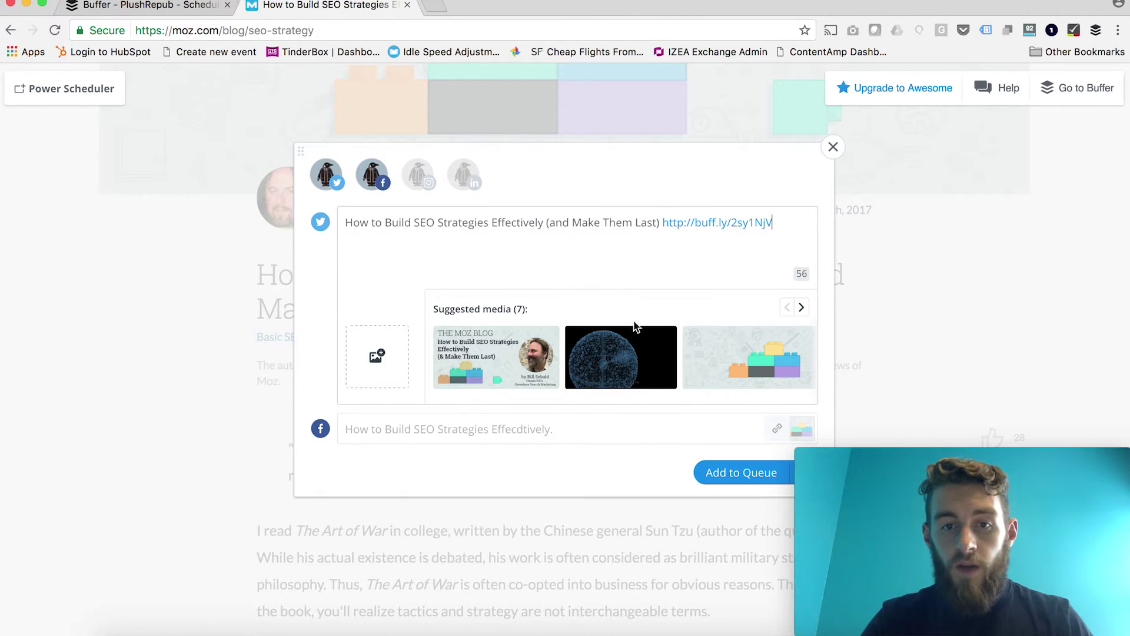
{"action": "left_click", "coordinate": [766, 358]}
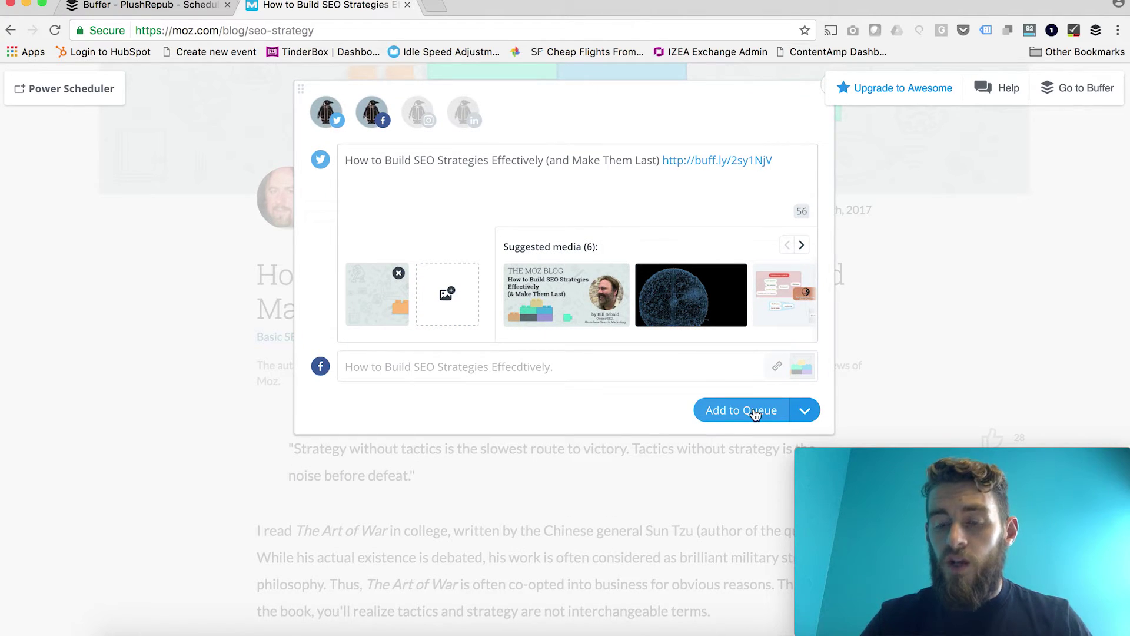
{"action": "left_click", "coordinate": [802, 413]}
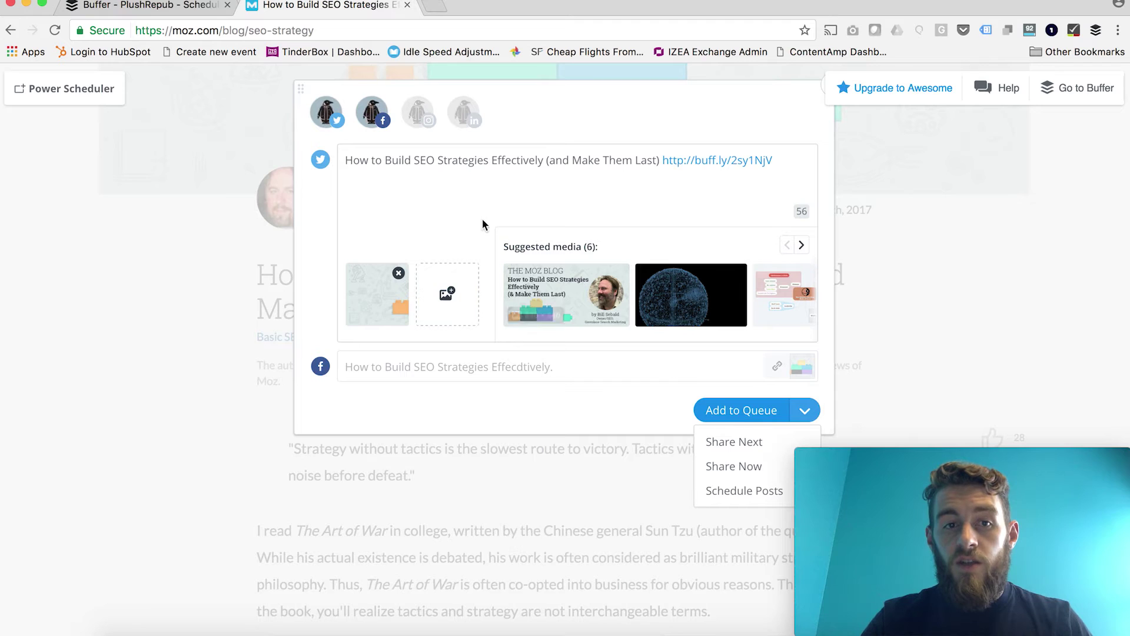
Remove Facebook from the post and Share Now to Twitter only
{"action": "left_click", "coordinate": [335, 113]}
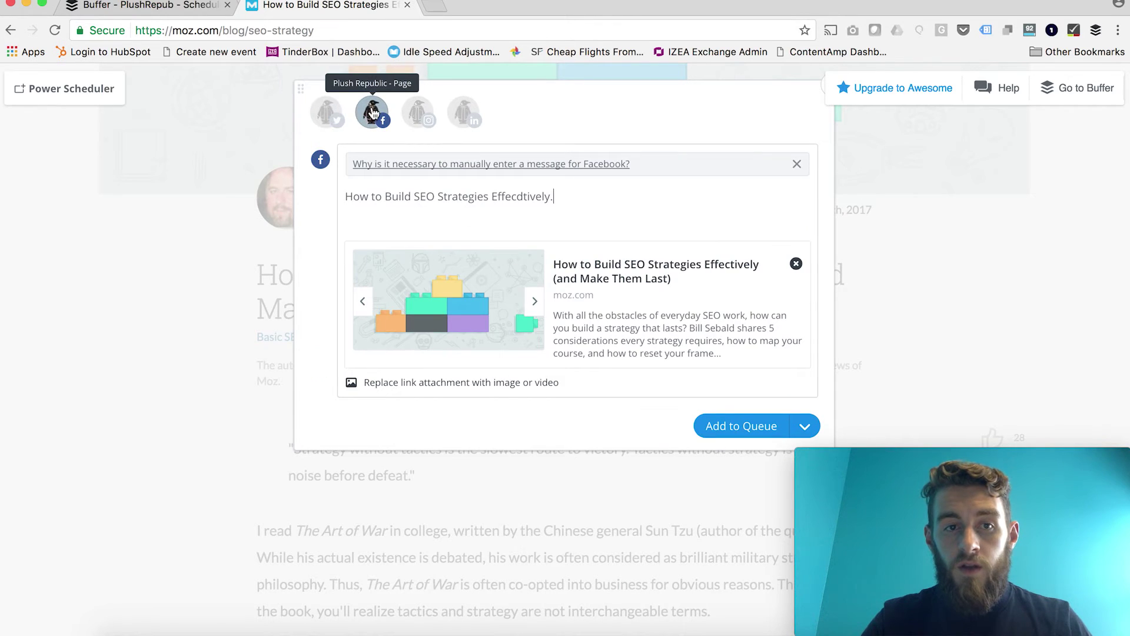
{"action": "left_click", "coordinate": [328, 112]}
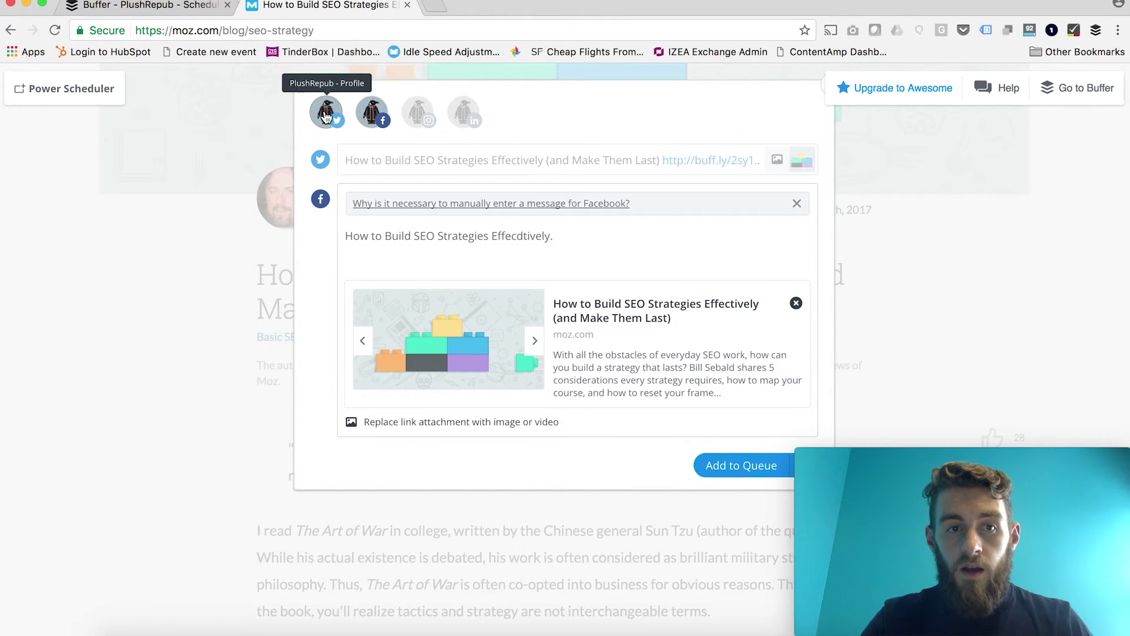
{"action": "left_click", "coordinate": [411, 172]}
{"action": "left_click", "coordinate": [382, 118]}
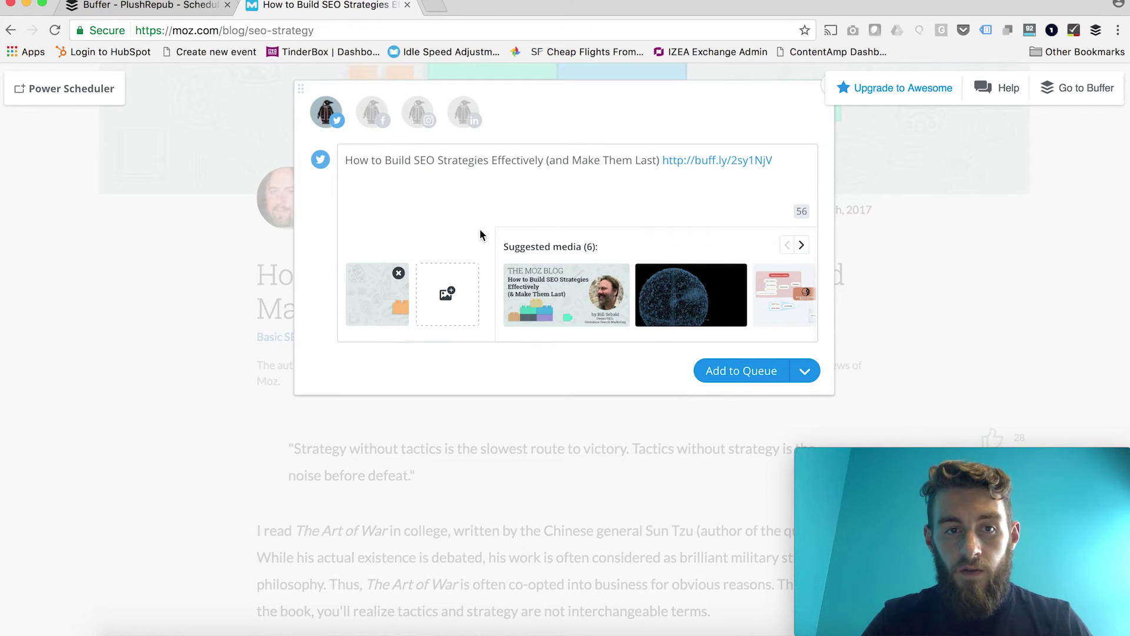
{"action": "left_click", "coordinate": [805, 371]}
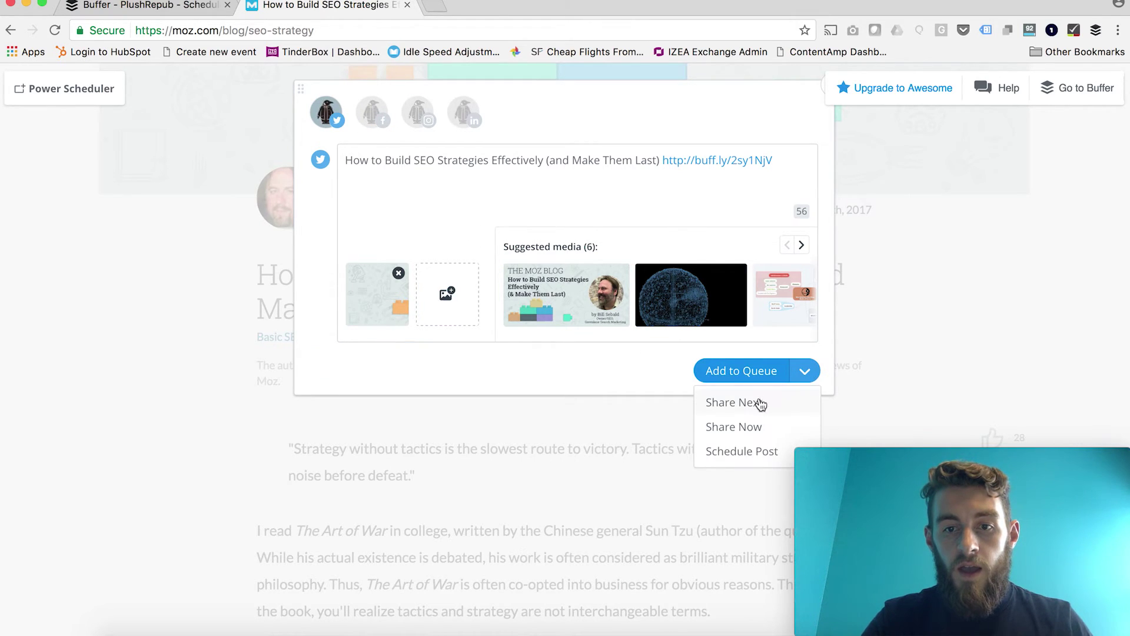
{"action": "left_click", "coordinate": [748, 429]}
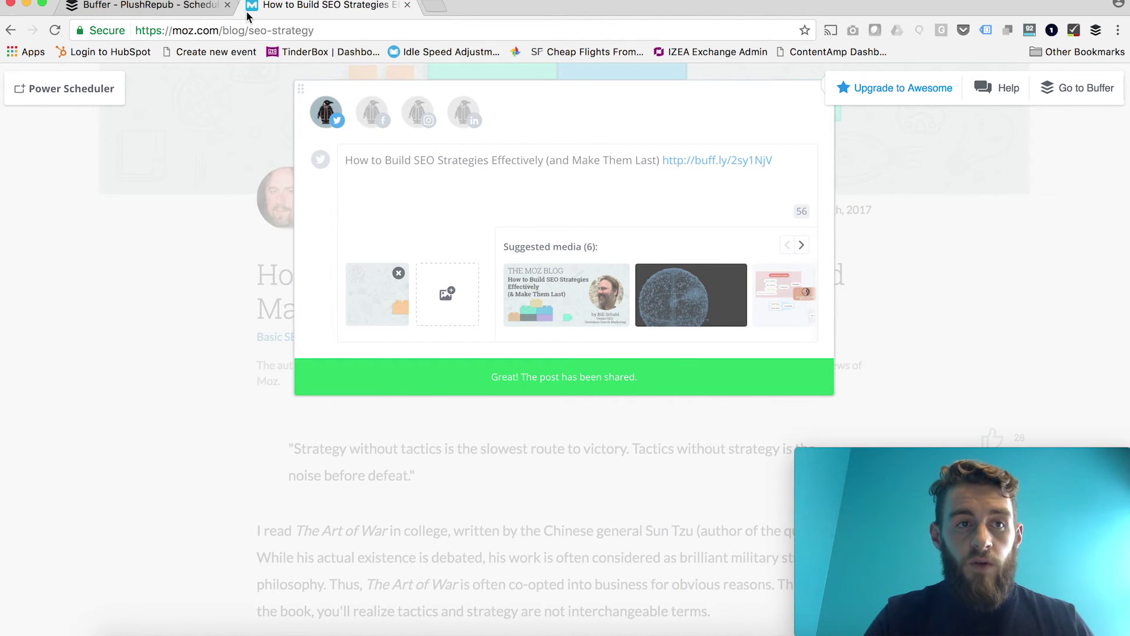
Reload the Buffer dashboard and view Analytics posts for the PlushRepub Twitter account
{"action": "left_click", "coordinate": [162, 5]}
{"action": "left_click", "coordinate": [306, 30]}
{"action": "key", "text": "Return"}
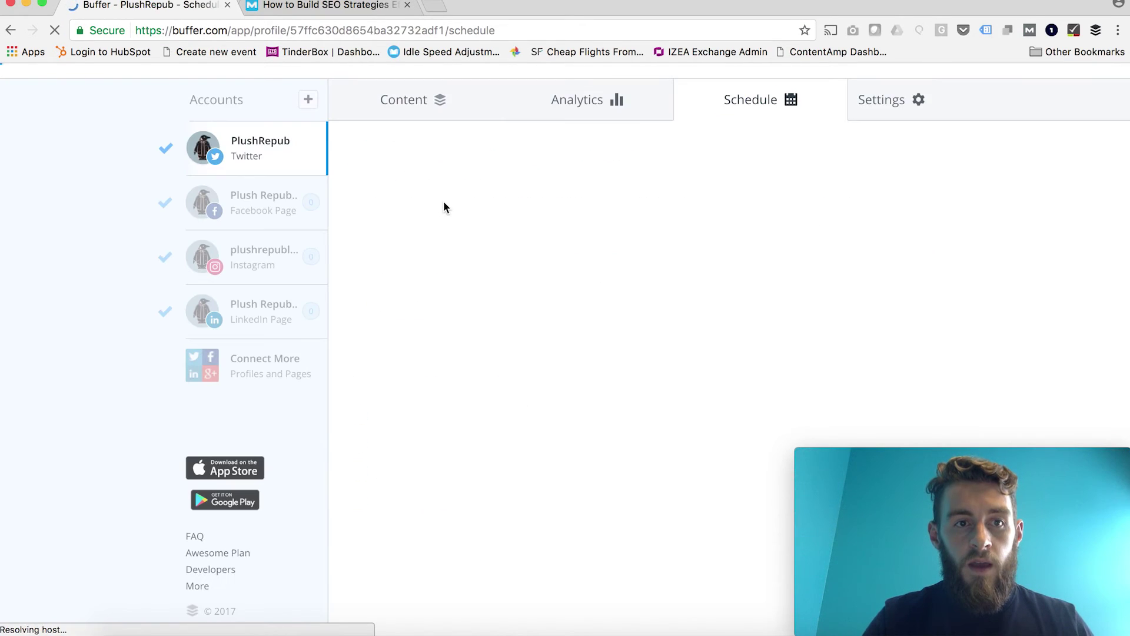
{"action": "left_click", "coordinate": [399, 148]}
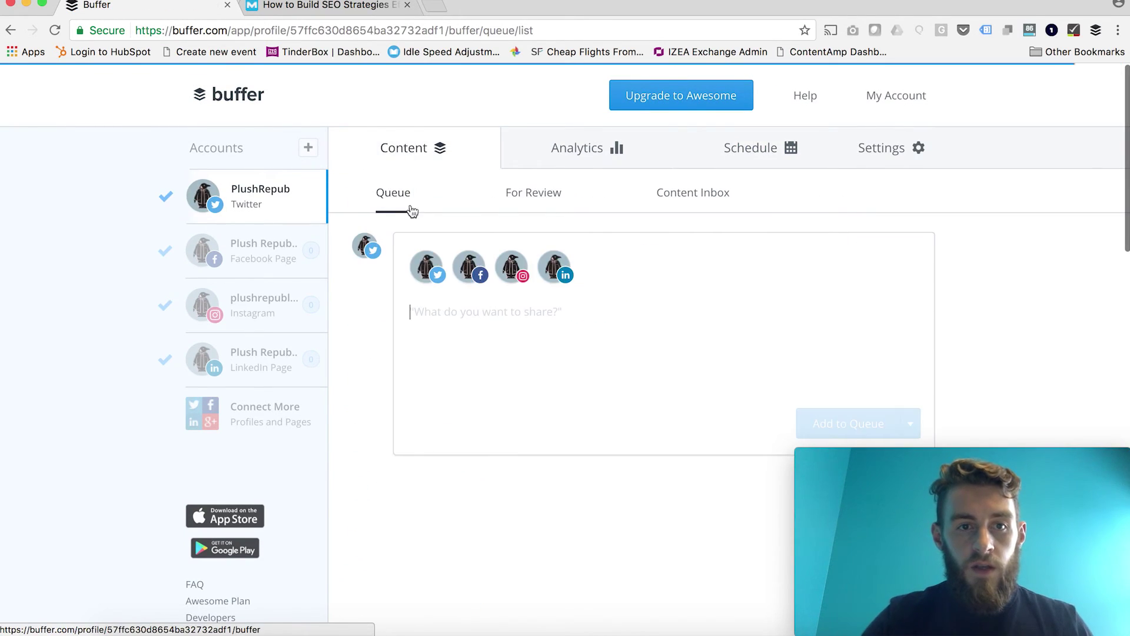
{"action": "left_click", "coordinate": [256, 252]}
{"action": "left_click", "coordinate": [578, 147]}
{"action": "scroll", "coordinate": [537, 236], "scroll_direction": "down", "scroll_amount": 2}
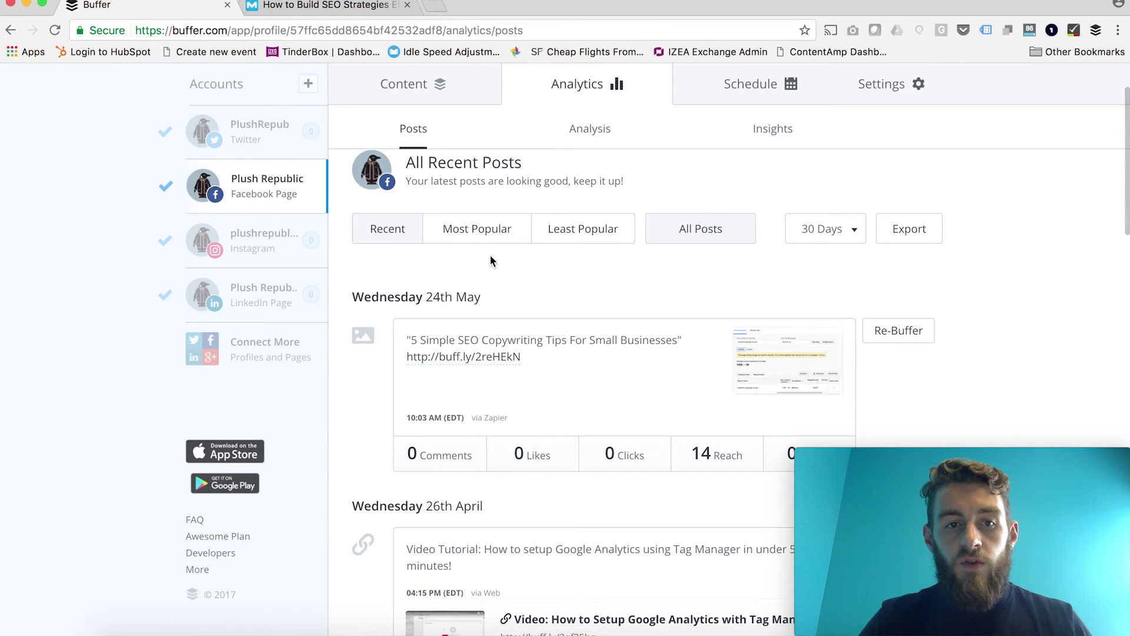
{"action": "left_click", "coordinate": [266, 144]}
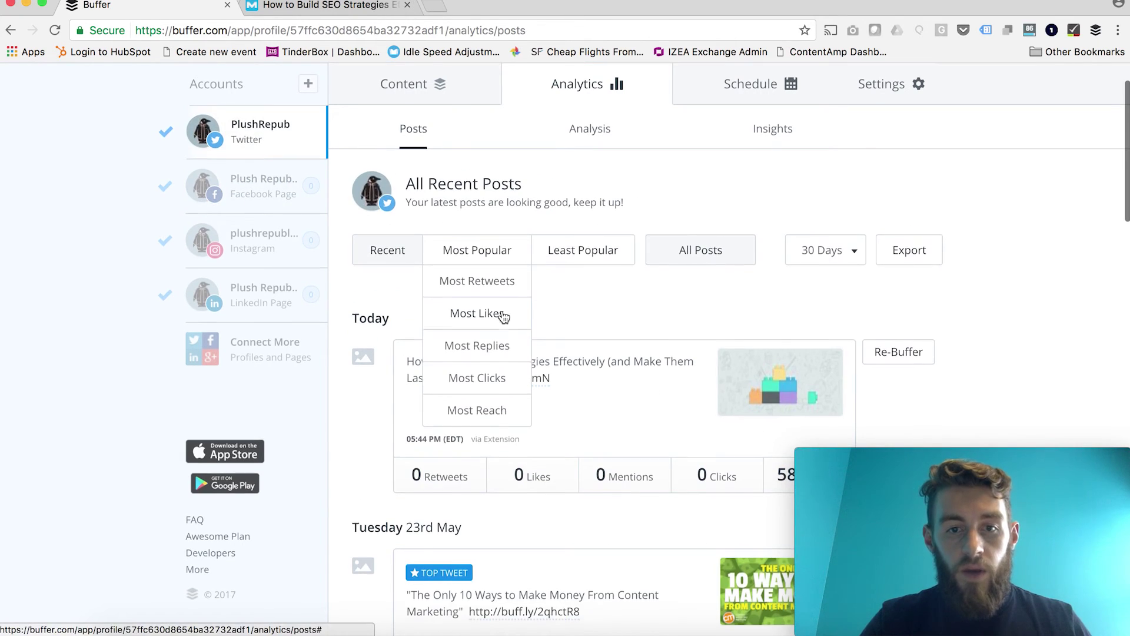